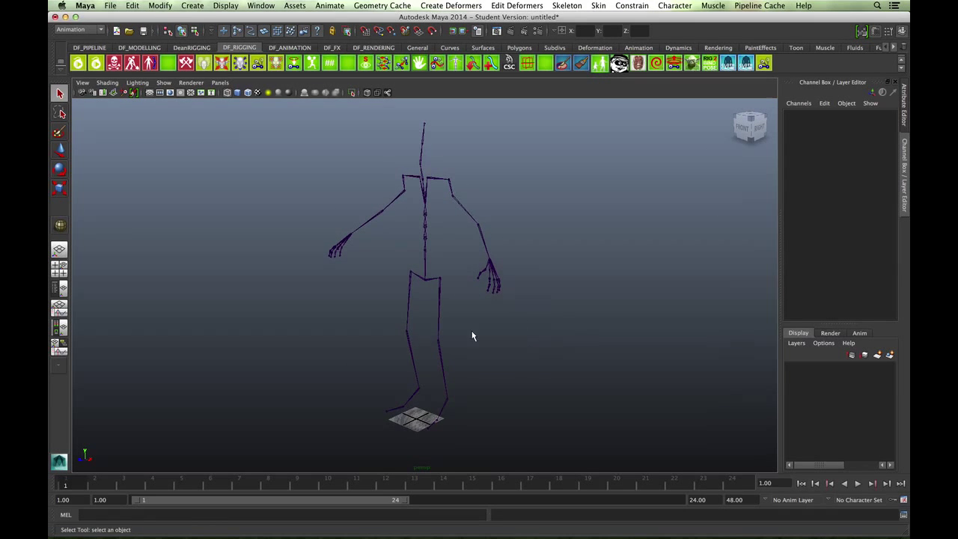
- Orbit, pan and pull back the view to frame the whole skeleton
mouse_move(506, 336)
left_mouse_down("alt")
mouse_move(539, 341)
mouse_move(535, 301)
mouse_move(495, 332)
mouse_move(571, 319)
mouse_move(484, 336)
mouse_move(506, 329)
left_mouse_up("alt")
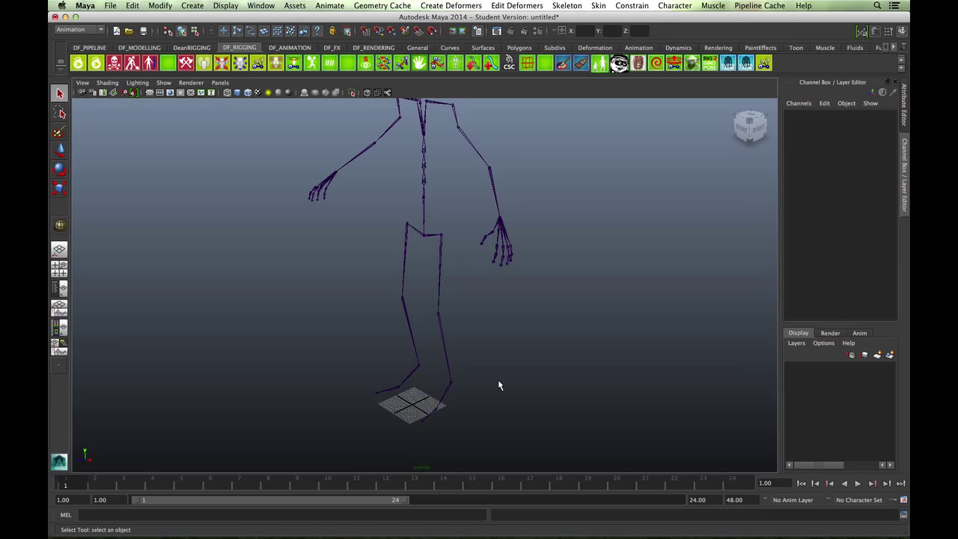
left_click_drag(497, 382, 524, 393, "alt")
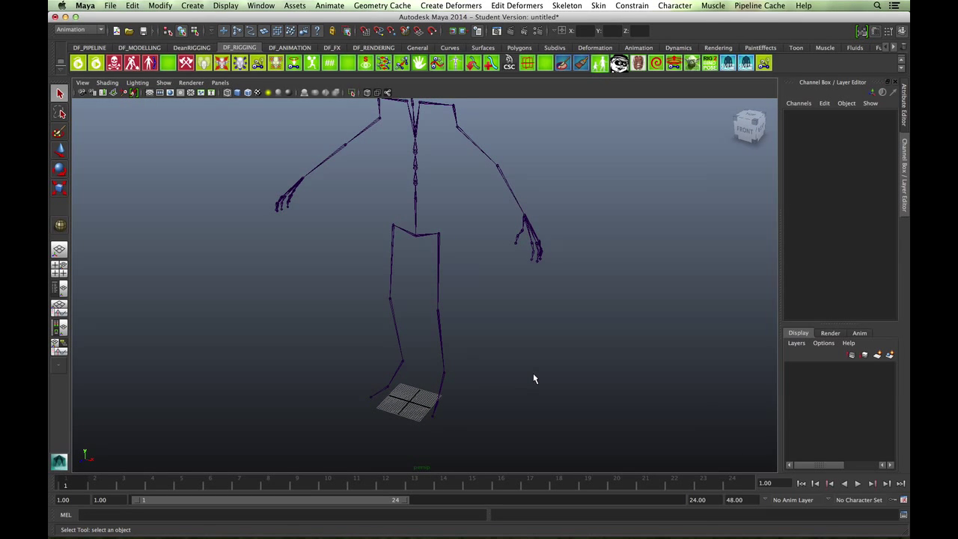
left_click_drag(531, 377, 528, 345, "alt")
right_click_drag(528, 345, 315, 356, "alt")
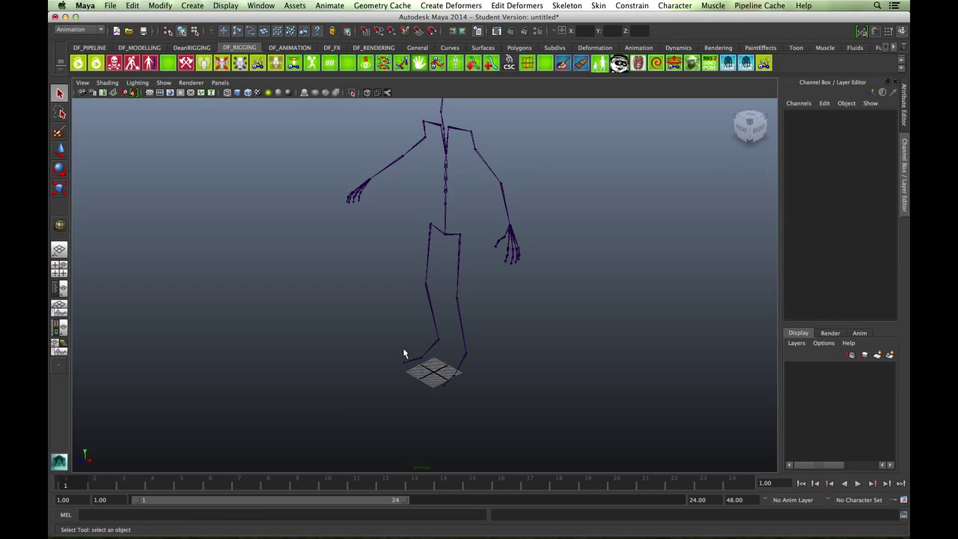
middle_click_drag(520, 347, 491, 356, "alt")
left_click_drag(473, 355, 538, 351, "alt")
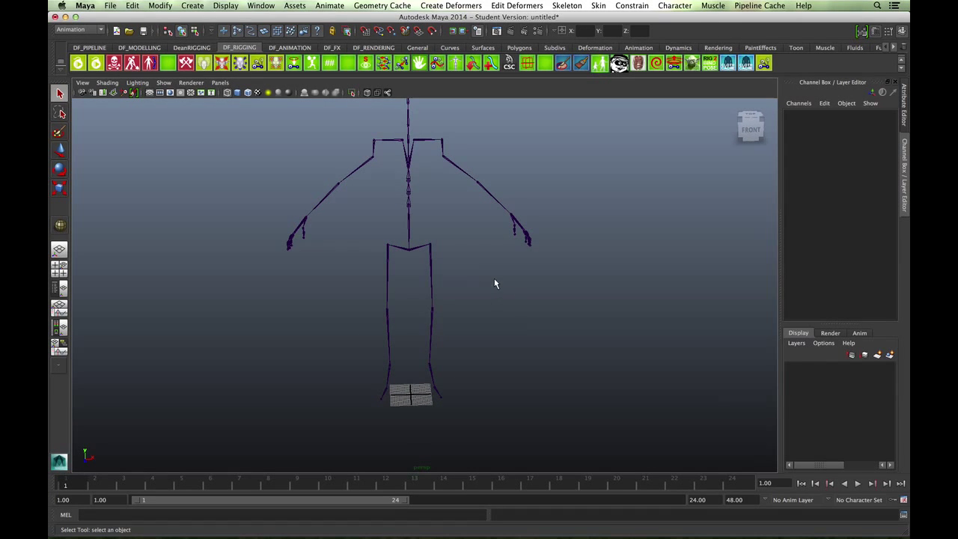
middle_click_drag(496, 280, 509, 305, "alt")
- Select the pelvis, hips and left thigh joints to check the hierarchy, then clear the selection
left_click(423, 270)
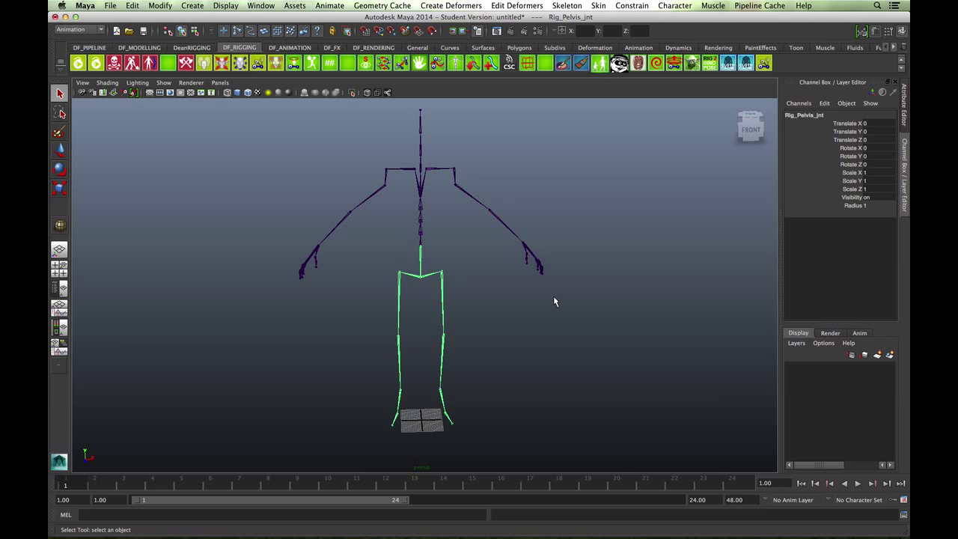
left_click(420, 245)
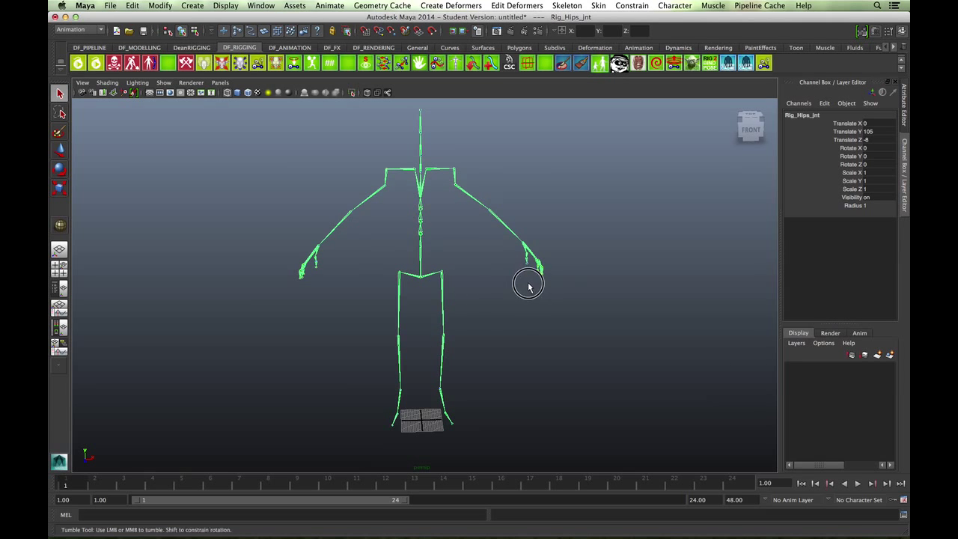
left_click_drag(524, 278, 500, 288, "alt")
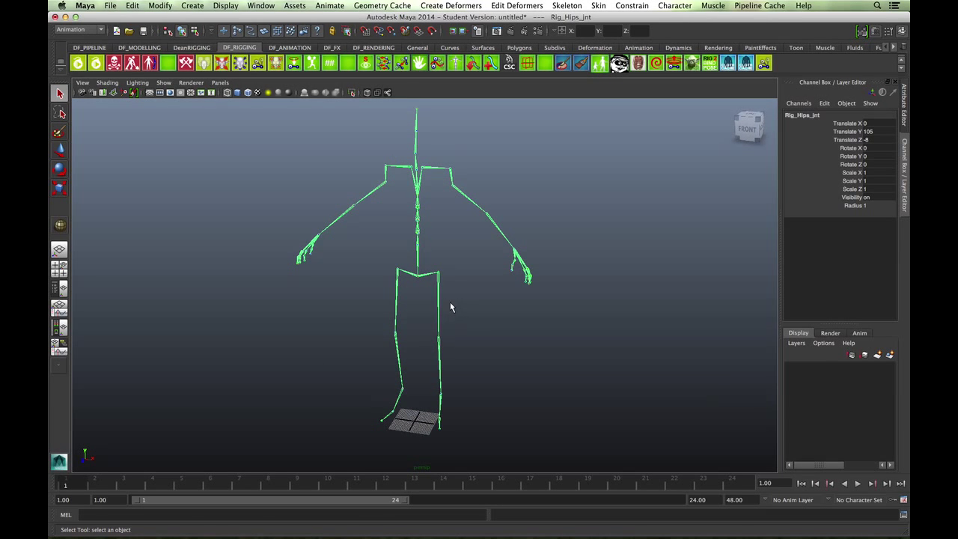
mouse_move(497, 335)
left_mouse_down("alt")
mouse_move(439, 336)
mouse_move(488, 342)
mouse_move(525, 327)
mouse_move(514, 344)
mouse_move(530, 338)
mouse_move(497, 337)
left_mouse_up("alt")
mouse_move(496, 336)
right_mouse_down("alt")
mouse_move(512, 338)
mouse_move(488, 338)
right_mouse_up("alt")
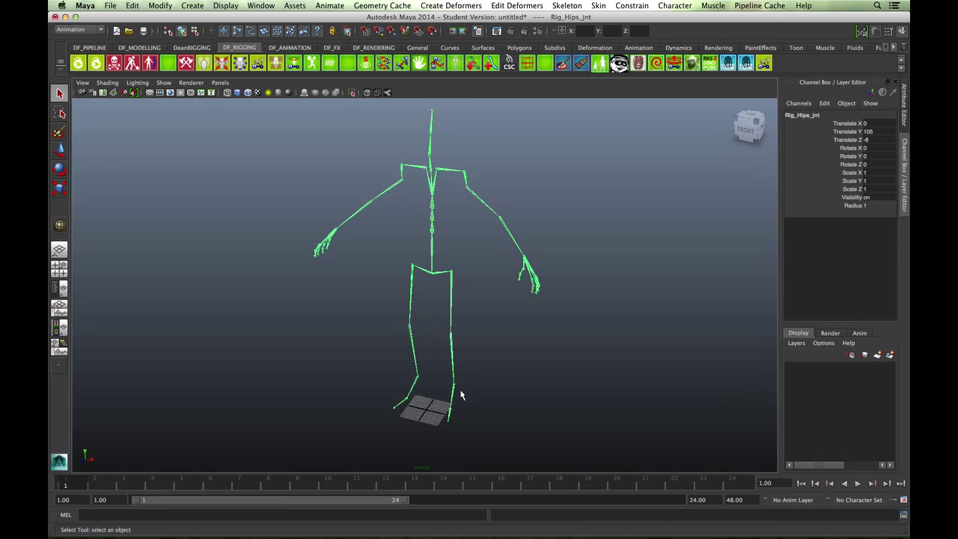
left_click(487, 342)
left_click(452, 277)
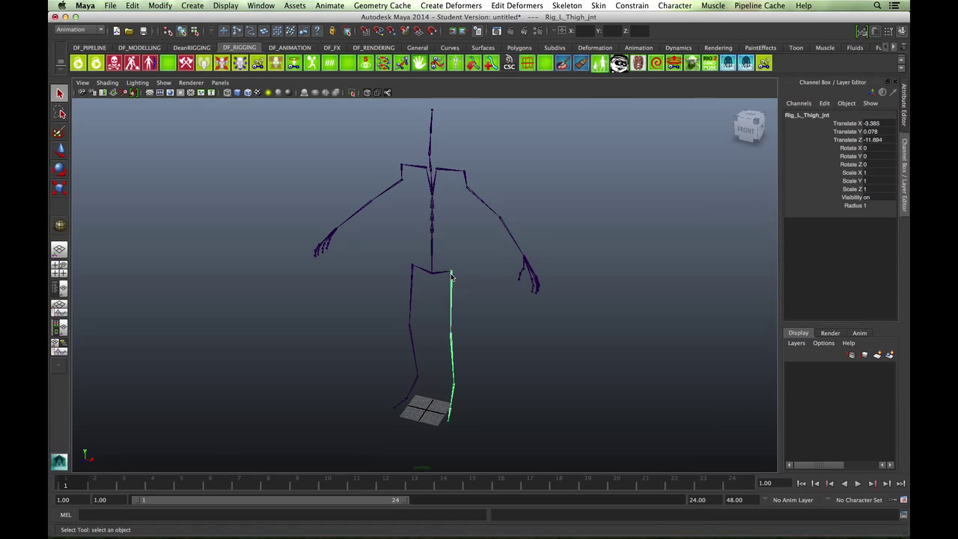
left_click(488, 349)
left_click_drag(513, 360, 507, 367, "alt")
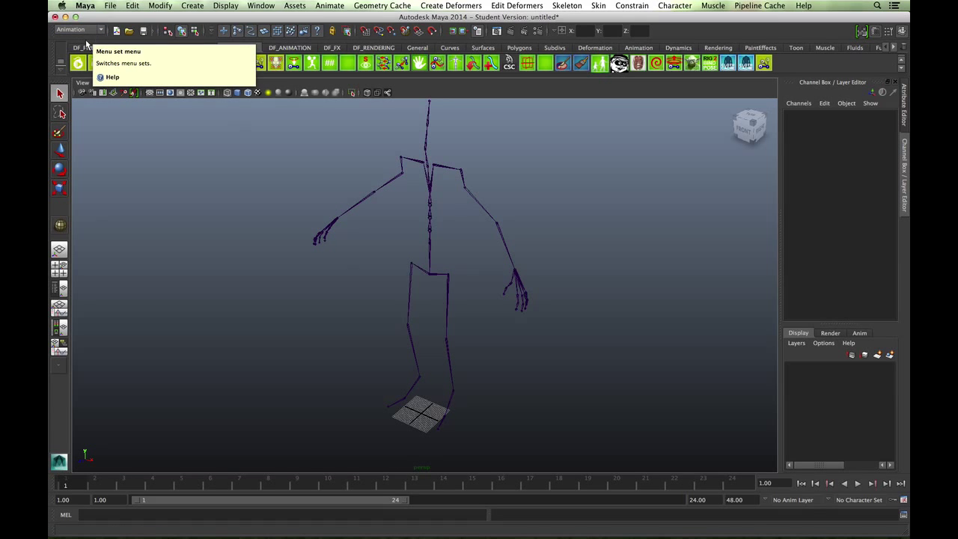
- Bring up the IK Handle Tool settings with the Rotate-Plane Solver active
left_click(577, 9)
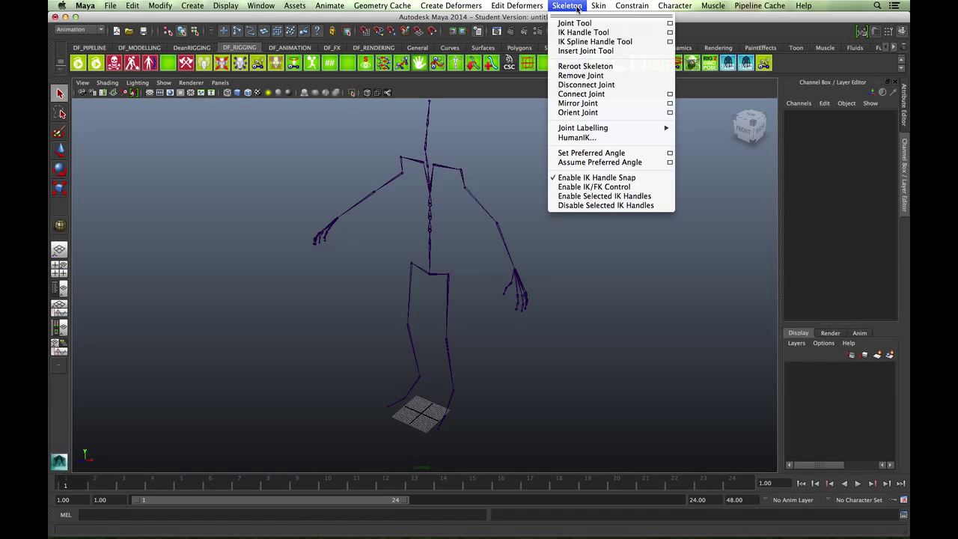
left_click(670, 33)
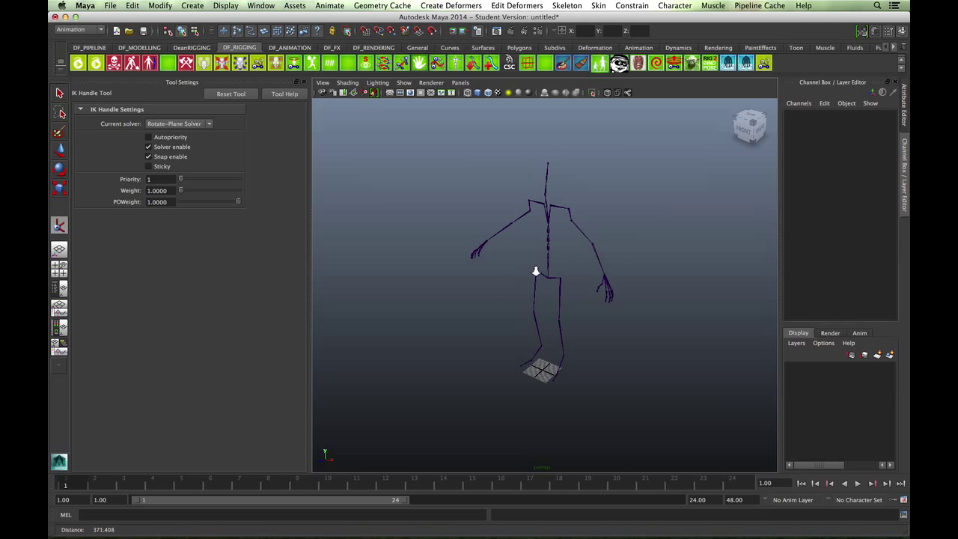
scroll(535, 272, "up", 5)
left_click_drag(607, 225, 581, 254, "alt")
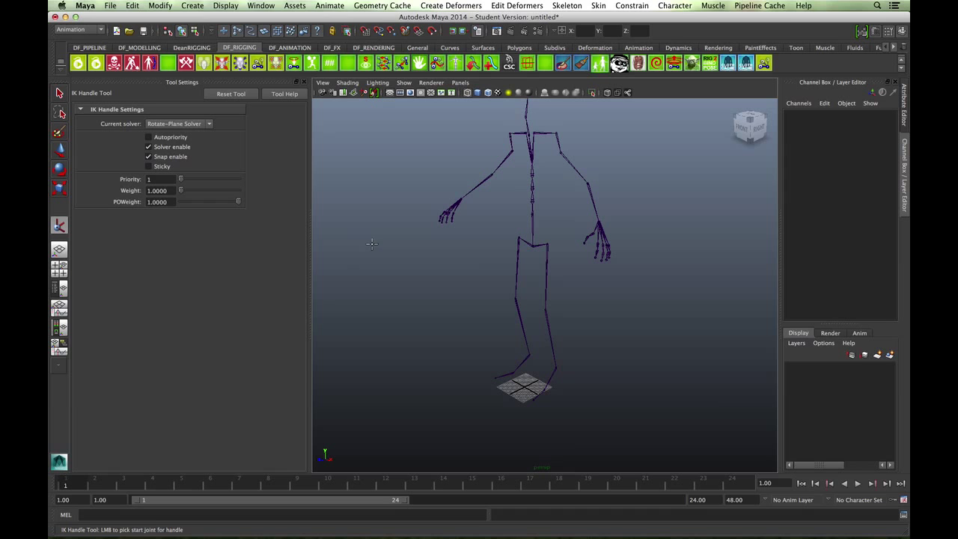
- Build ikHandle1 from the left thigh joint to the left ankle joint, then inspect it
right_click_drag(391, 256, 555, 227, "alt")
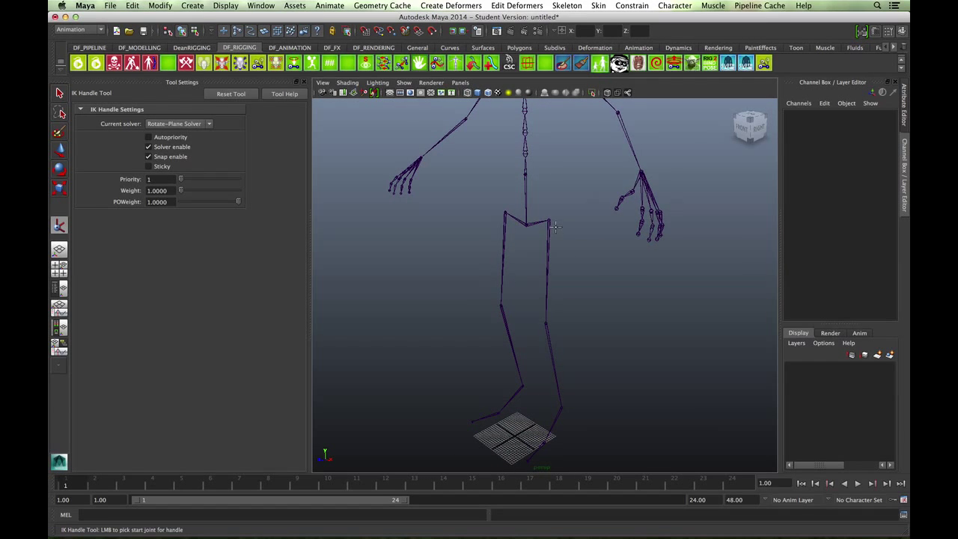
left_click(550, 222)
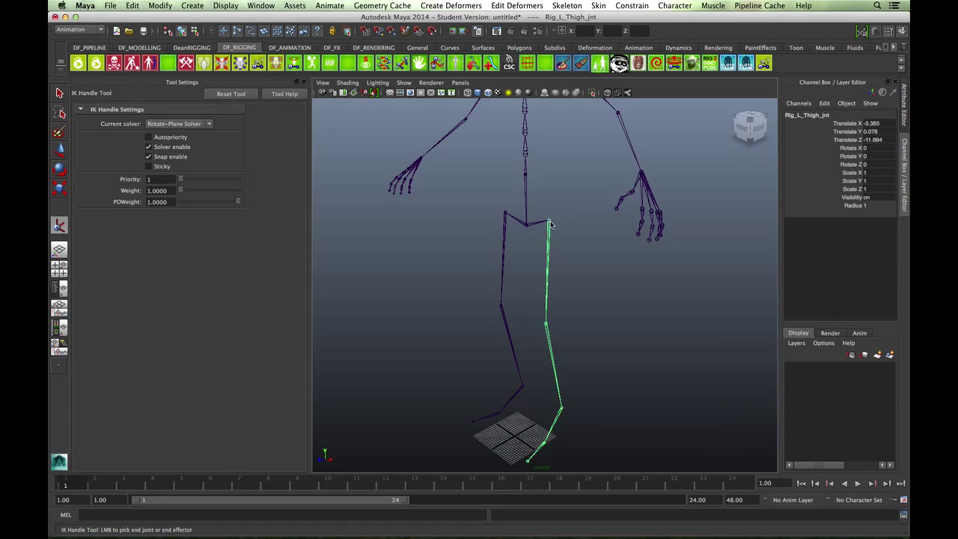
left_click(561, 411)
key("q")
mouse_move(609, 417)
right_mouse_down("alt")
mouse_move(605, 358)
mouse_move(587, 408)
mouse_move(599, 406)
right_mouse_up("alt")
left_click_drag(599, 406, 555, 373, "alt")
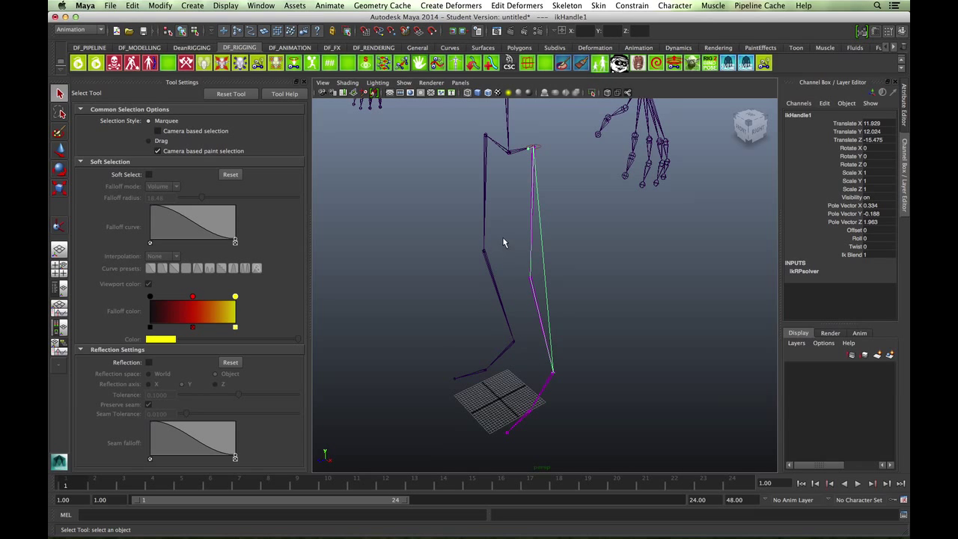
left_click_drag(503, 242, 589, 302, "alt")
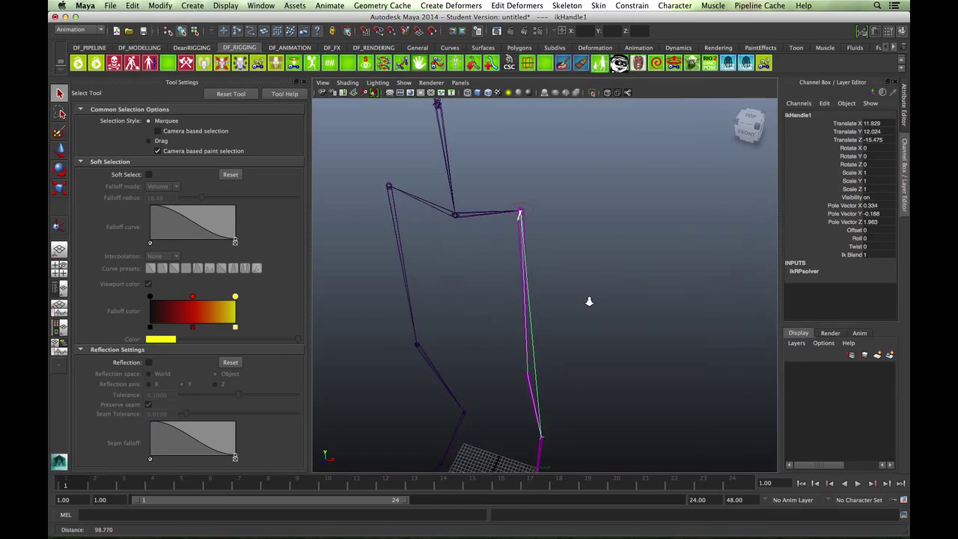
right_click_drag(590, 302, 623, 307, "alt")
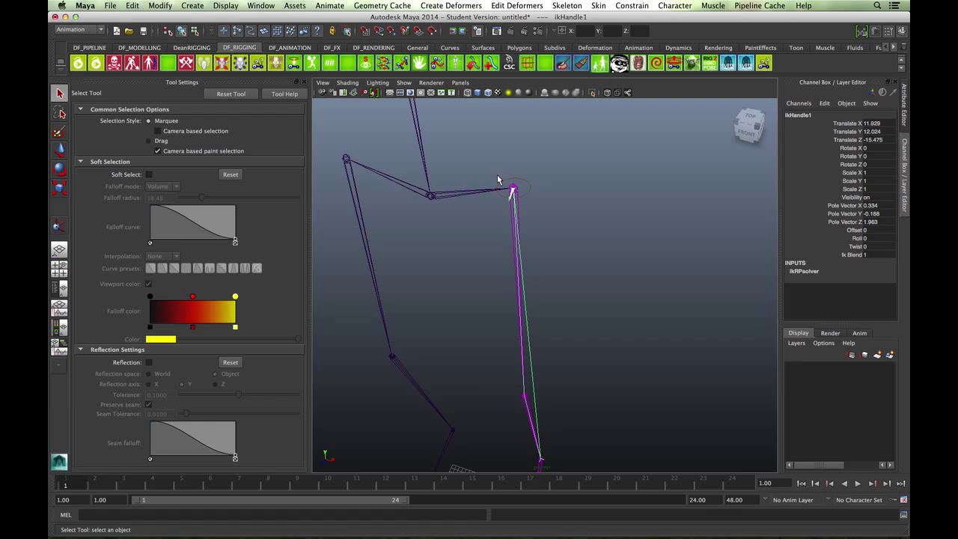
left_click_drag(578, 235, 404, 140, "alt")
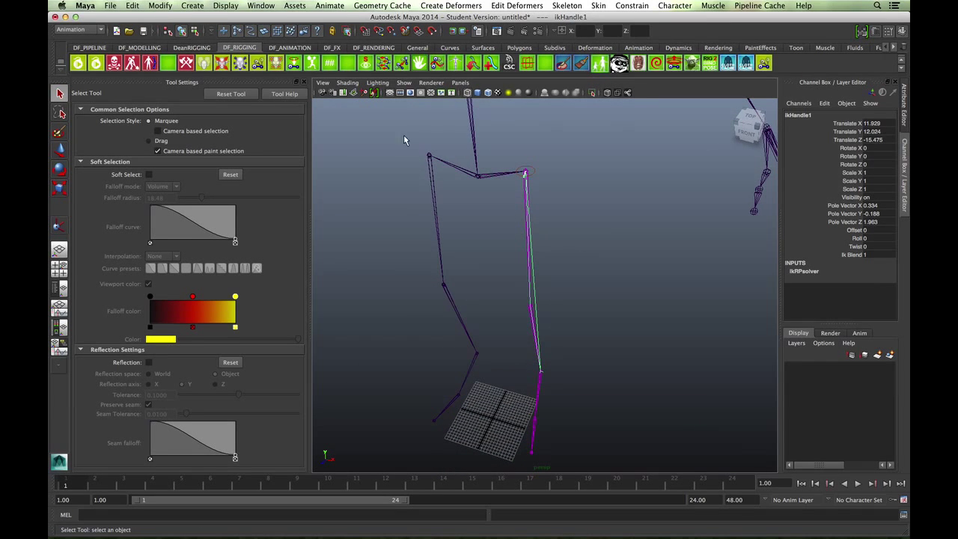
- Close Tool Settings, open the Outliner and rename ikHandle1 to Ankle_ikh
left_click(303, 81)
key("shift+o")
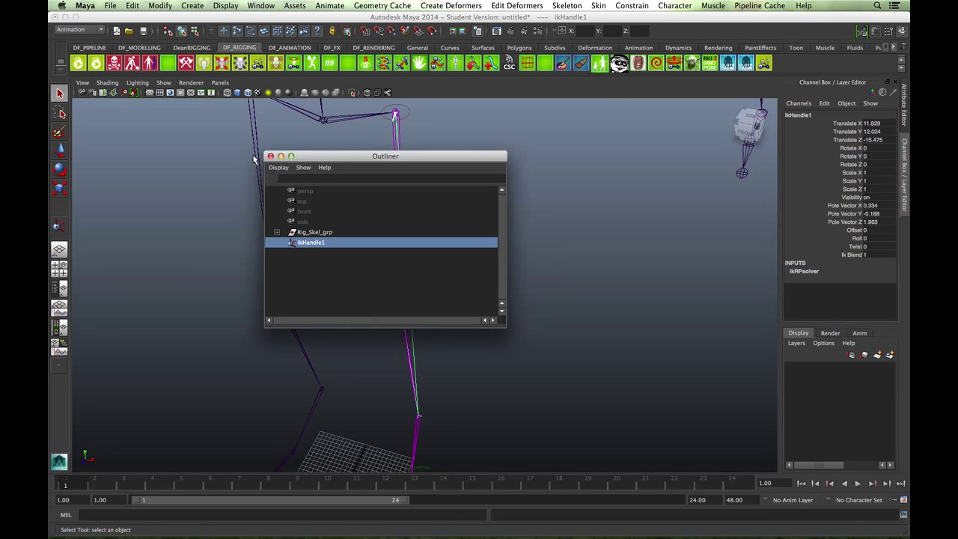
left_click_drag(313, 160, 128, 127)
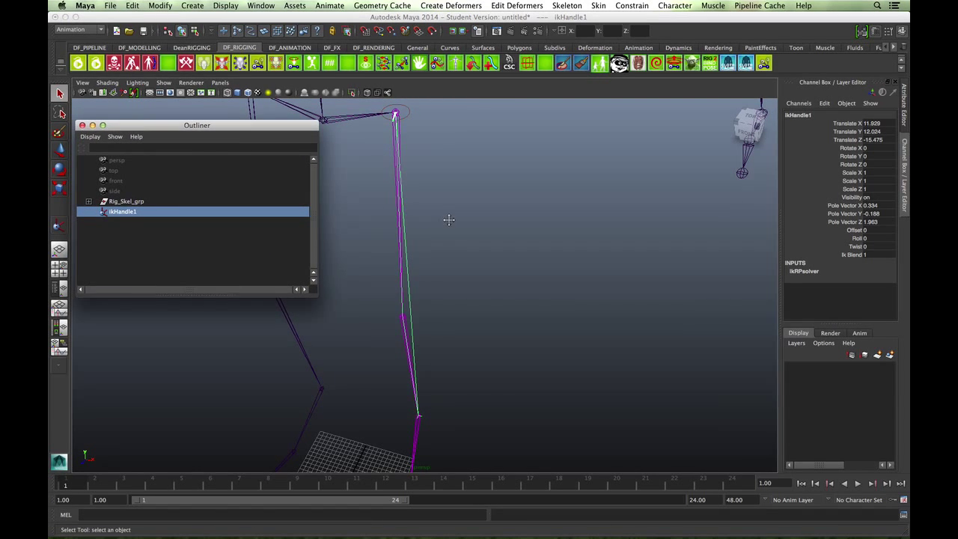
left_click_drag(444, 216, 277, 201, "alt")
double_click(134, 212)
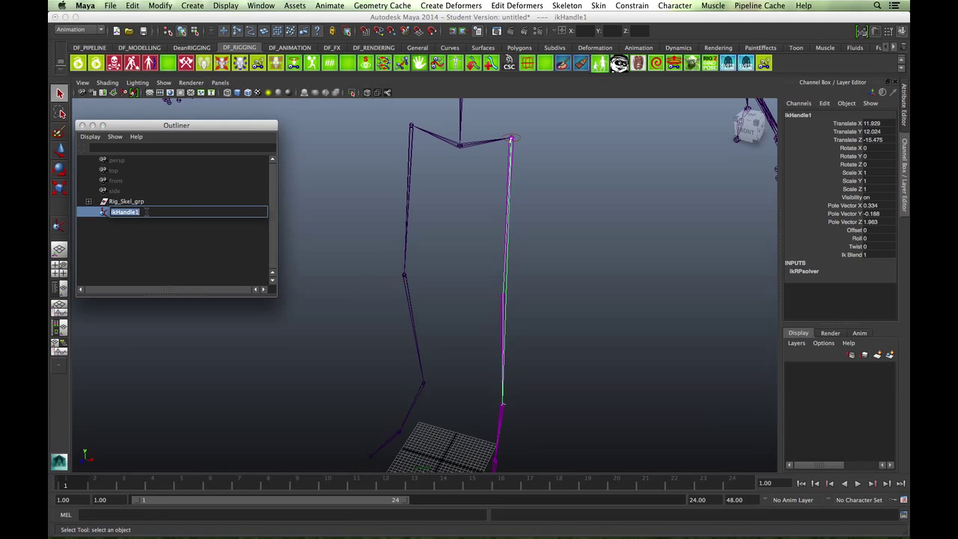
type("Ankle_ikh")
key("Return")
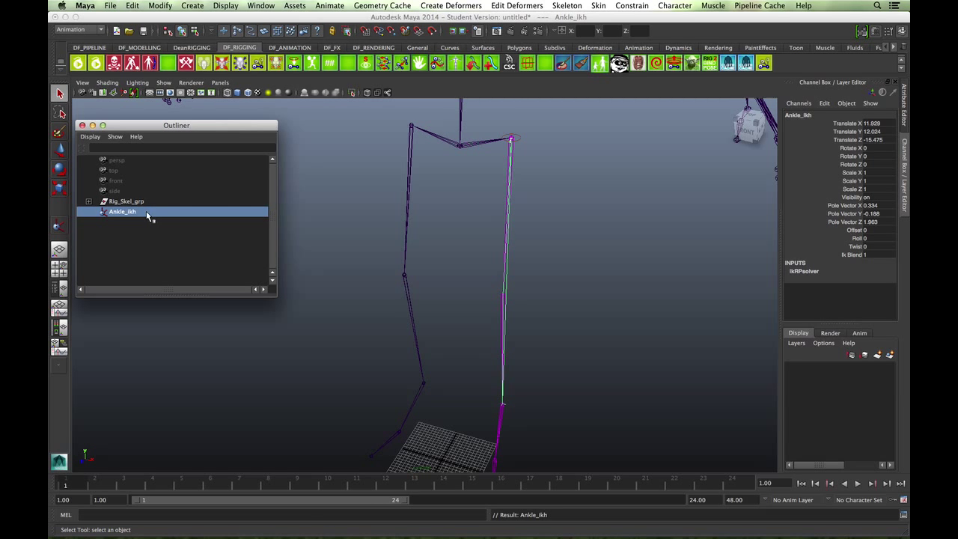
- Orbit, pan and move the camera in to frame the left foot
left_click_drag(557, 271, 507, 274, "alt")
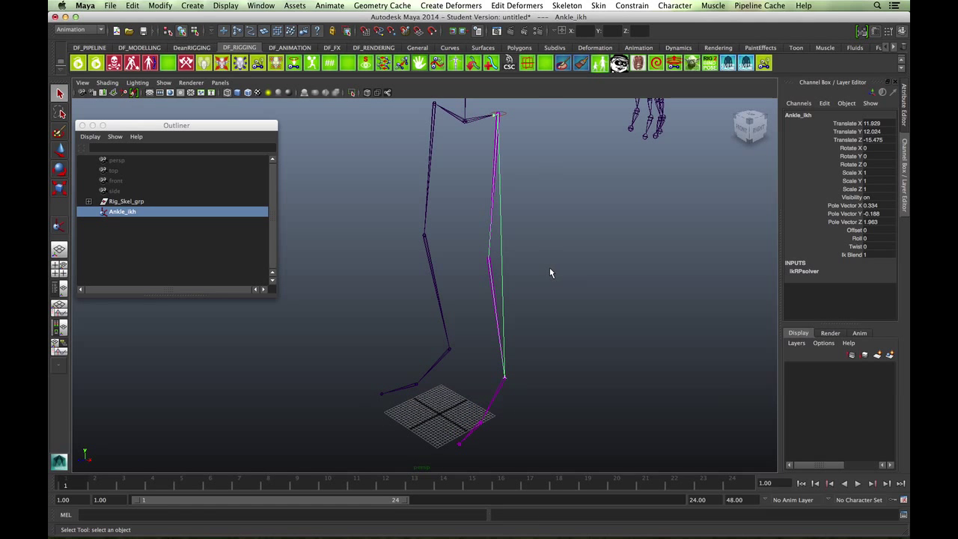
middle_click_drag(552, 296, 544, 251, "alt")
right_click_drag(544, 251, 562, 325, "alt")
middle_click_drag(563, 325, 536, 275, "alt")
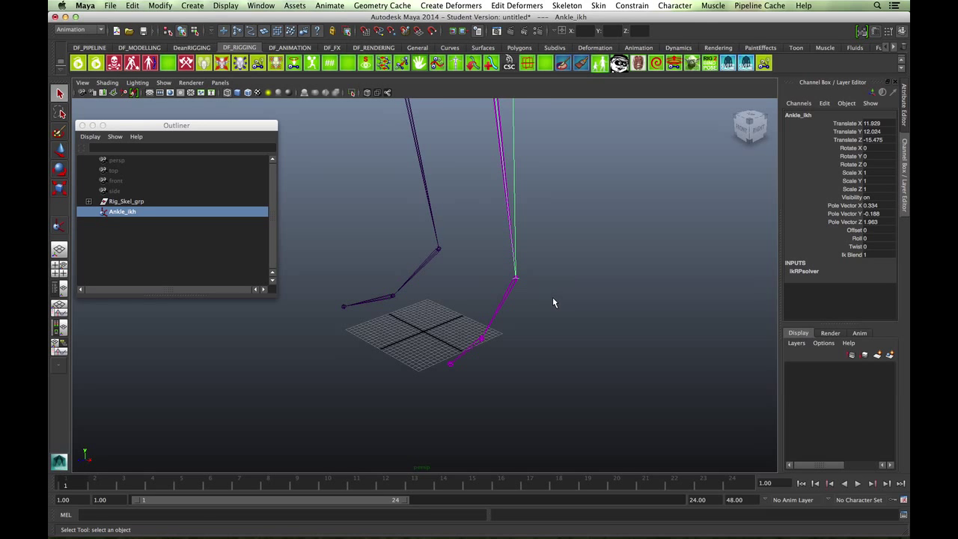
left_click_drag(585, 278, 560, 282, "alt")
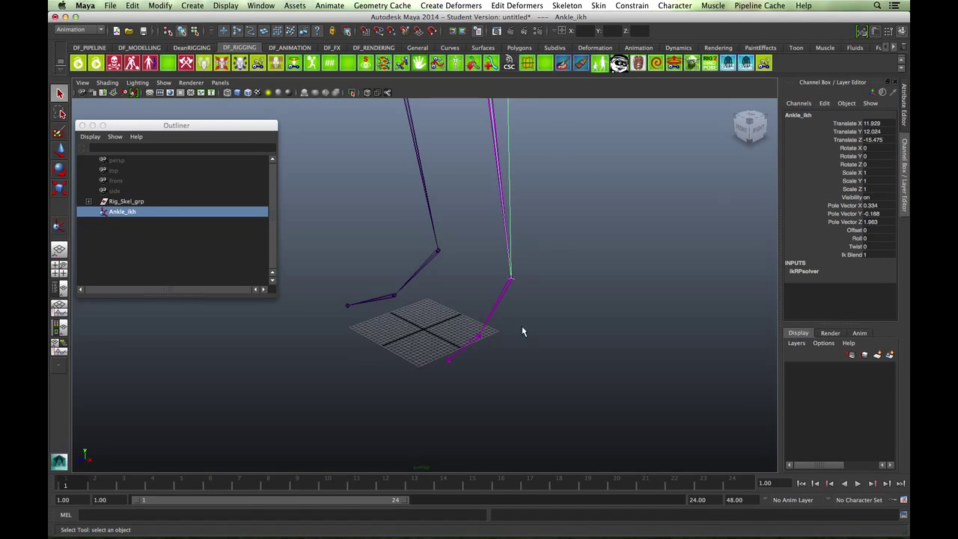
left_click_drag(523, 327, 556, 292, "alt")
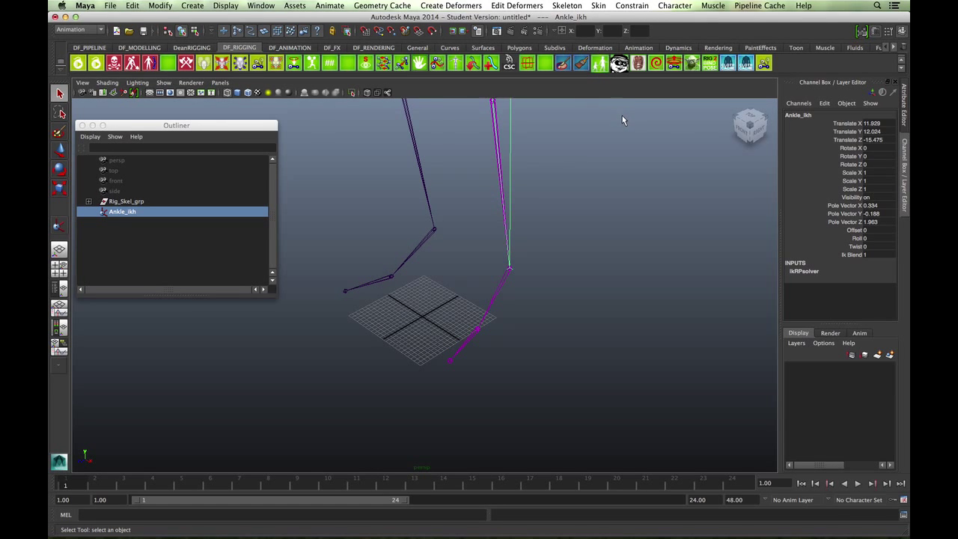
- Start the IK Handle Tool with the Single-Chain Solver, closing the Outliner
left_click(572, 5)
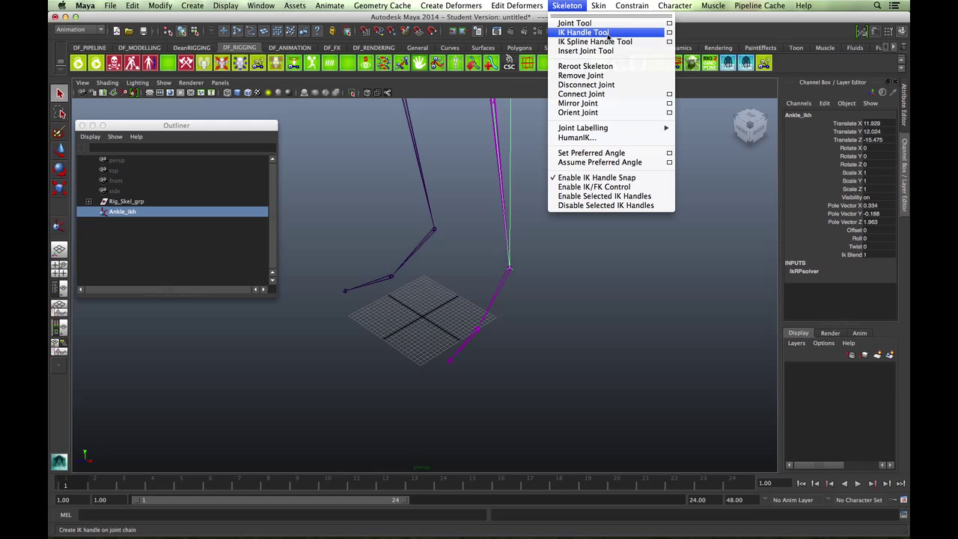
left_click(607, 33)
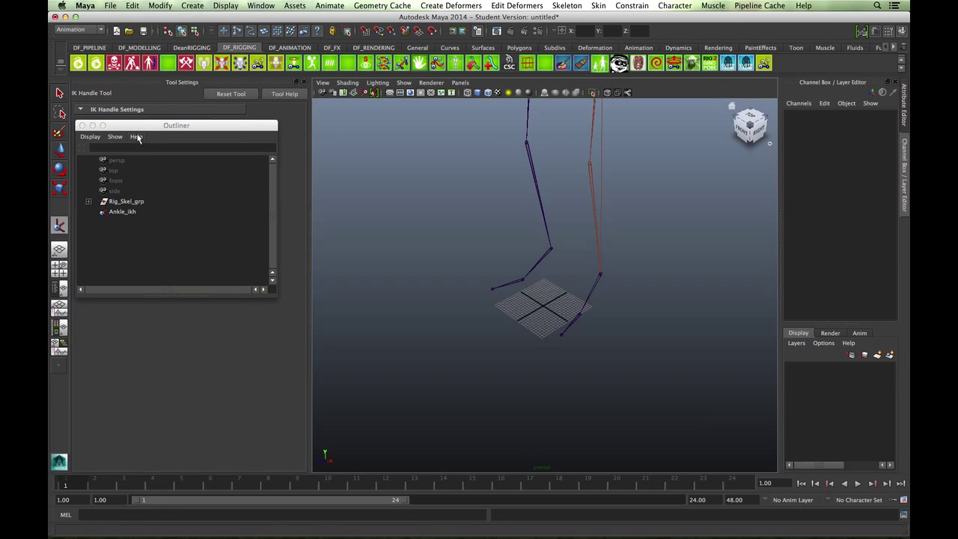
left_click(82, 125)
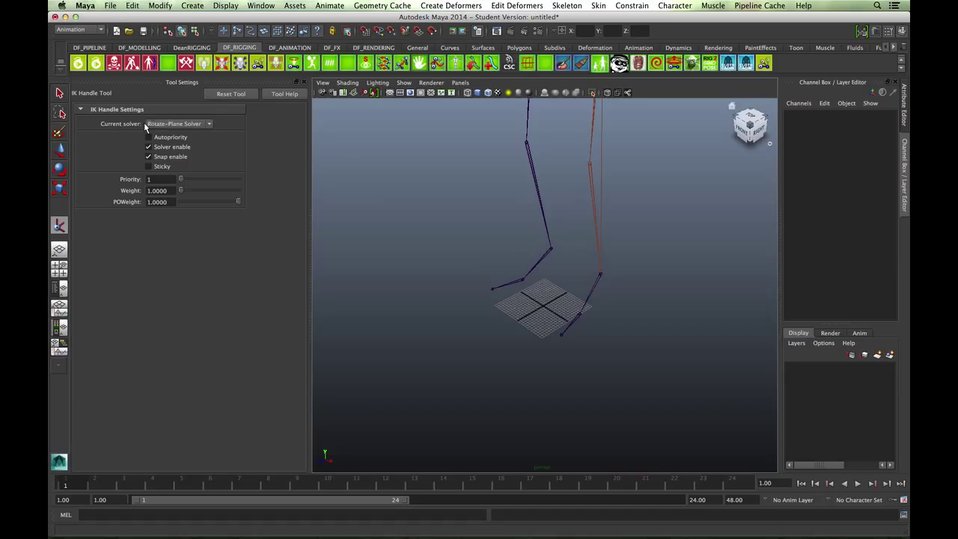
left_click(210, 127)
left_click(192, 137)
scroll(567, 315, "up", 3)
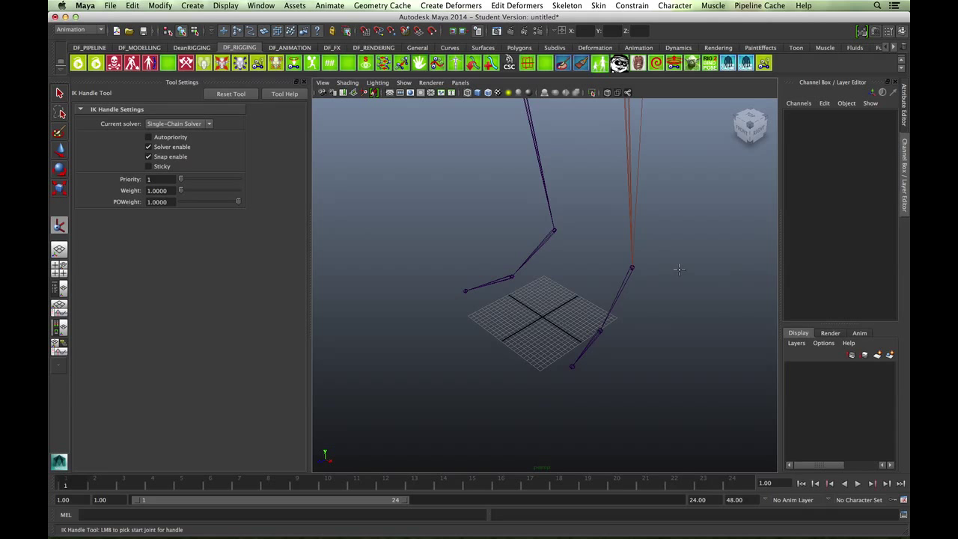
- Create the foot IK handle from the left ankle joint to the foot end joint
left_click_drag(560, 293, 592, 280, "alt")
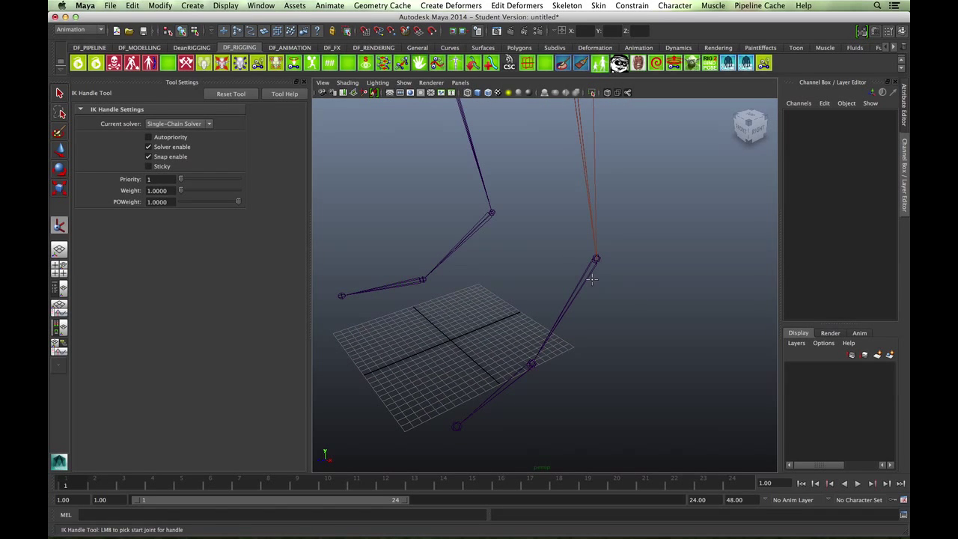
left_click(595, 263)
right_click_drag(595, 263, 653, 248, "alt")
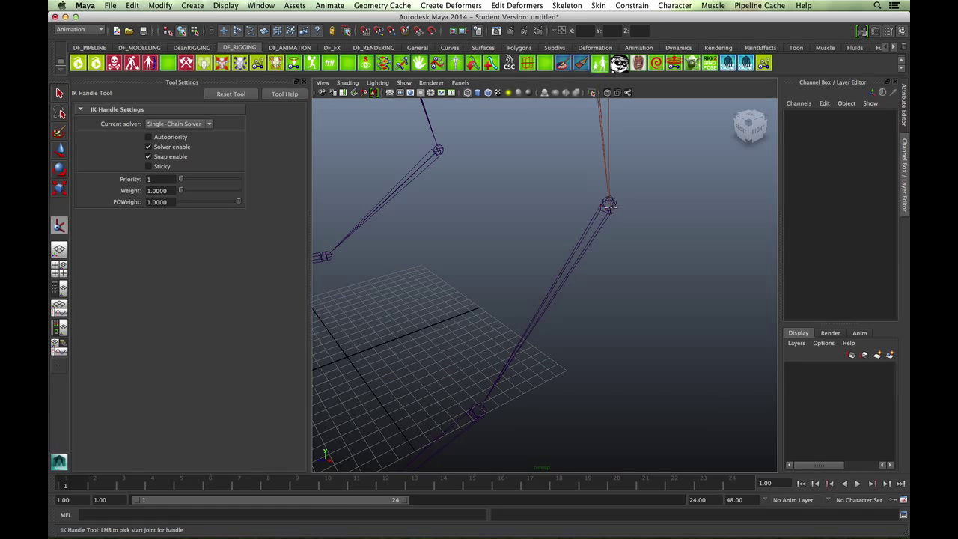
left_click(610, 206)
left_click(478, 413)
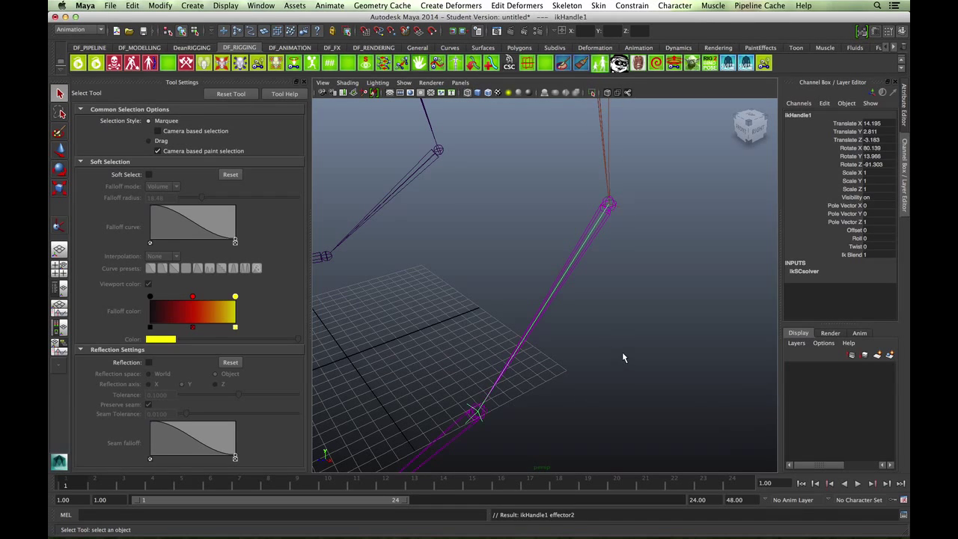
left_click_drag(622, 352, 412, 281, "alt")
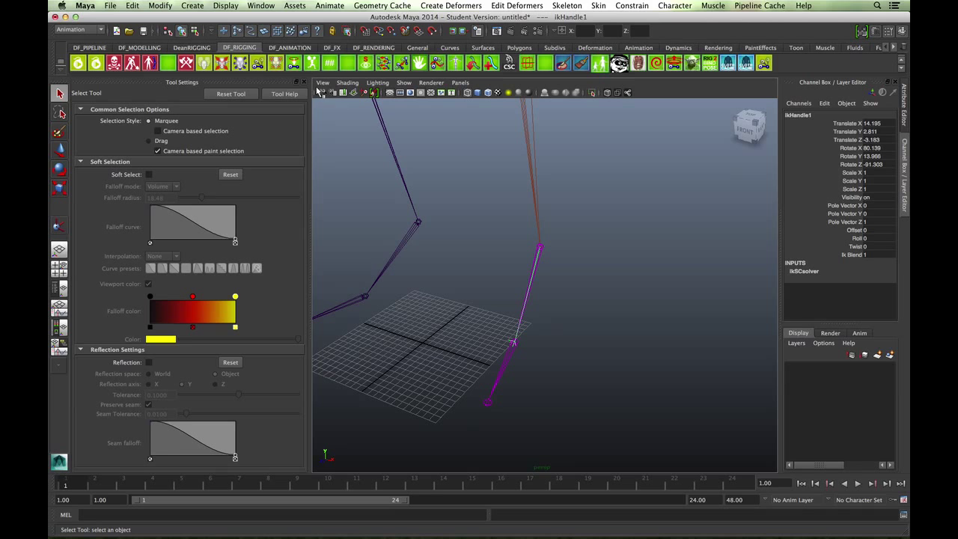
- Hide Tool Settings, open the Outliner and rename the new ikHandle1 to Foot_ikh
left_click(297, 82)
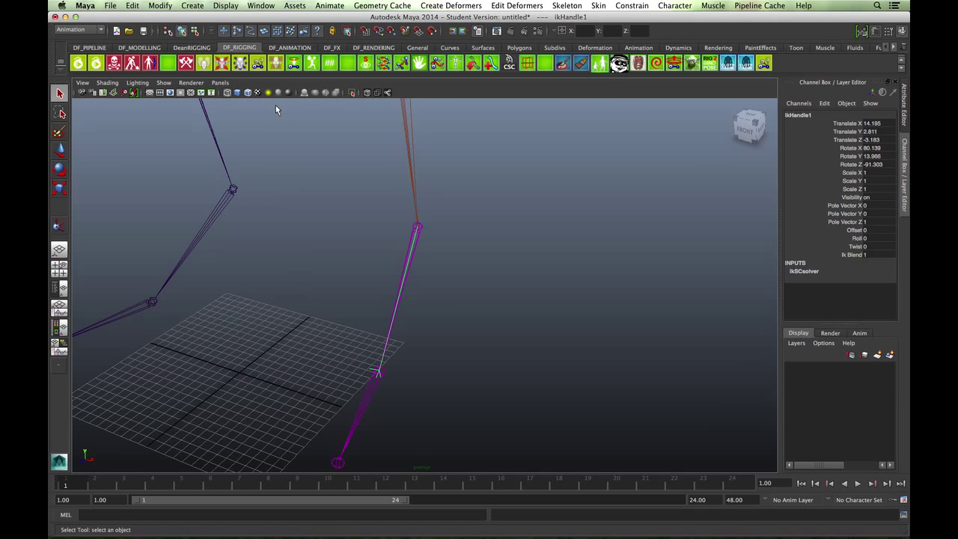
key("shift+o")
left_click_drag(351, 152, 190, 119)
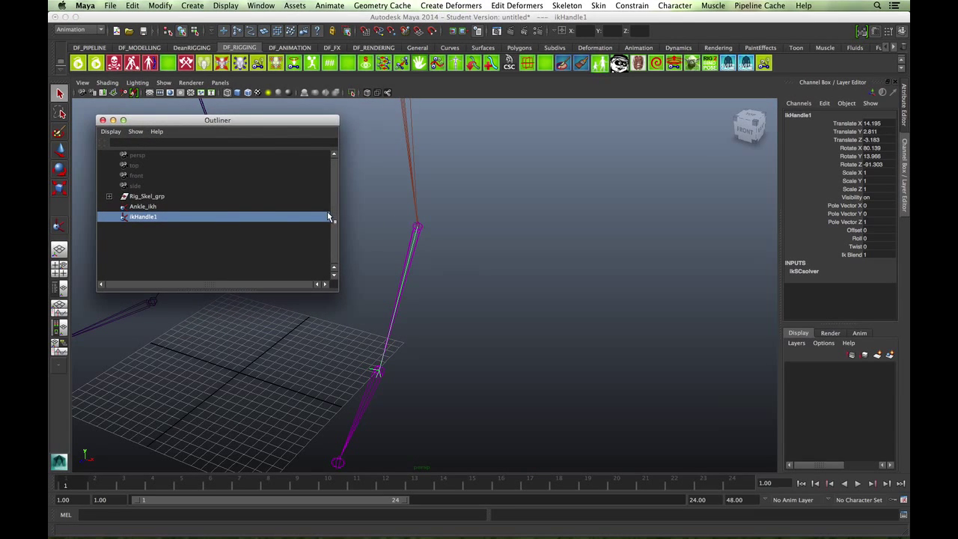
double_click(145, 218)
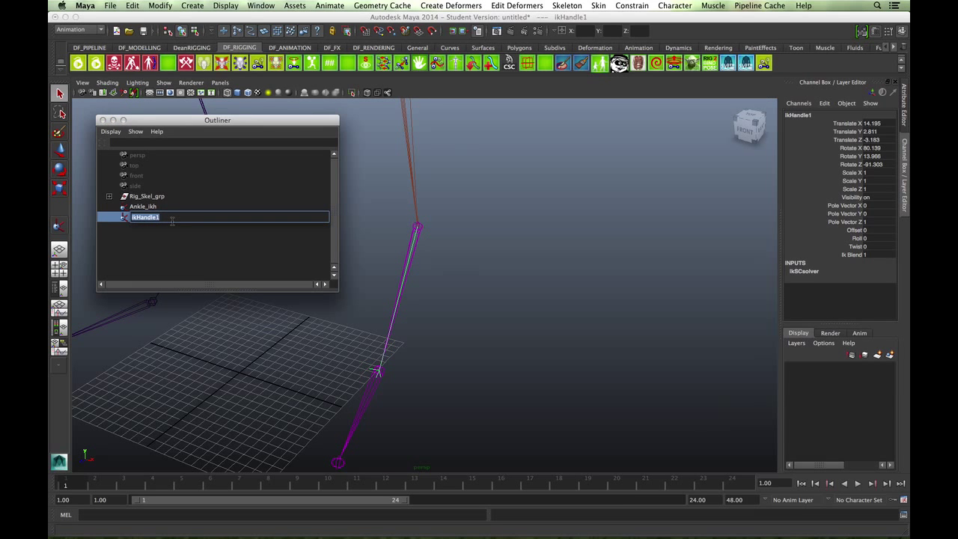
type("Foot_ikh")
key("Return")
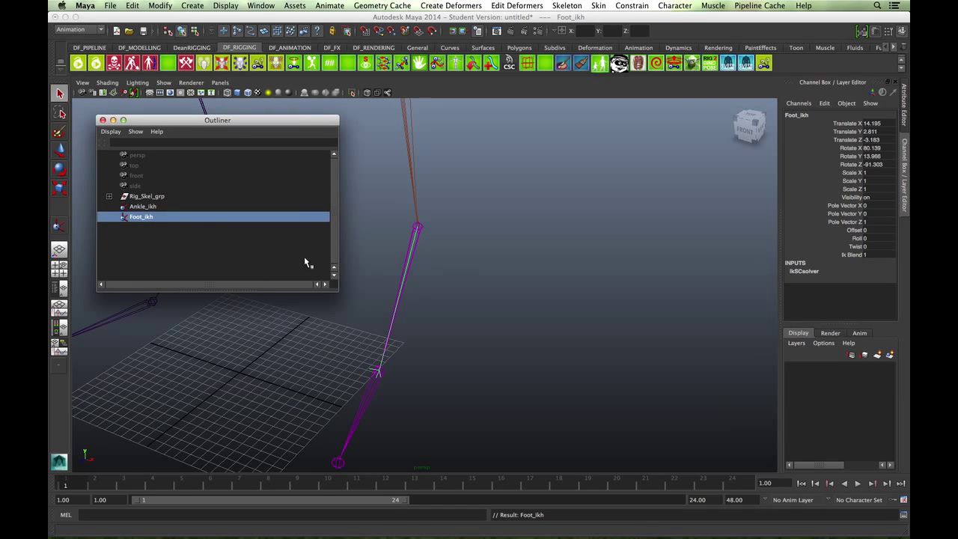
left_click_drag(389, 265, 513, 302, "alt")
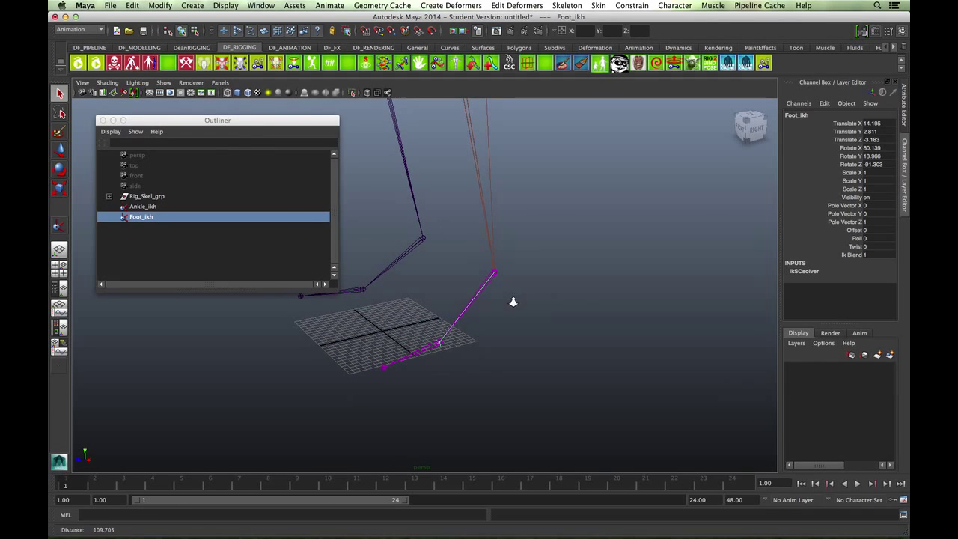
- Select Ankle_ikh and Foot_ikh in the Outliner and group them with Ctrl+G
left_click(149, 210)
left_click(147, 218, "ctrl")
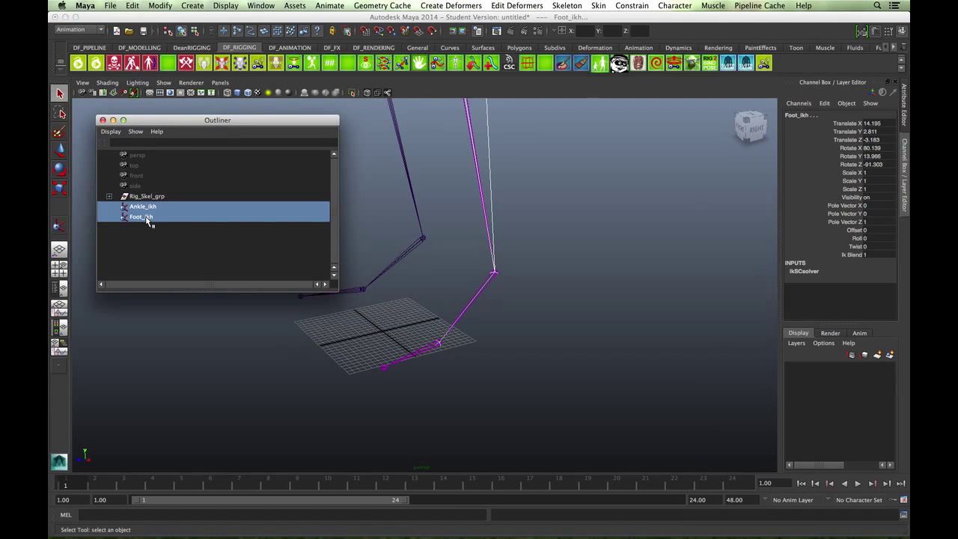
left_click_drag(202, 124, 193, 114)
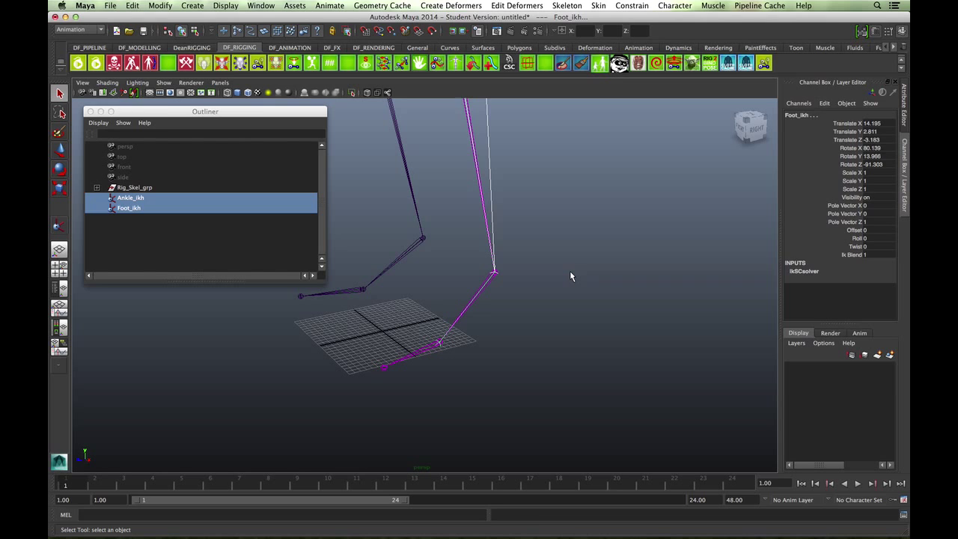
key("ctrl+g")
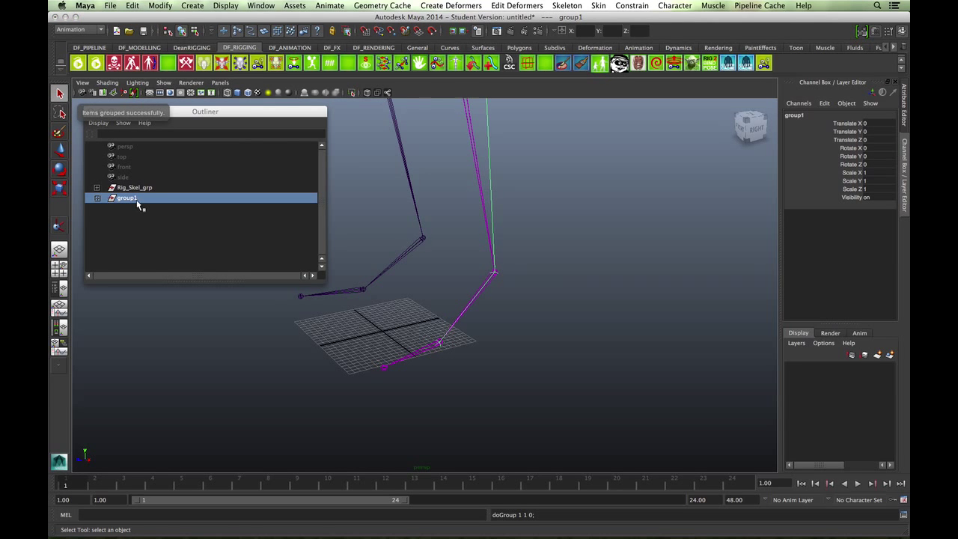
- Expand the new group1 and rename it LeftFootIK_grp
left_click(97, 197)
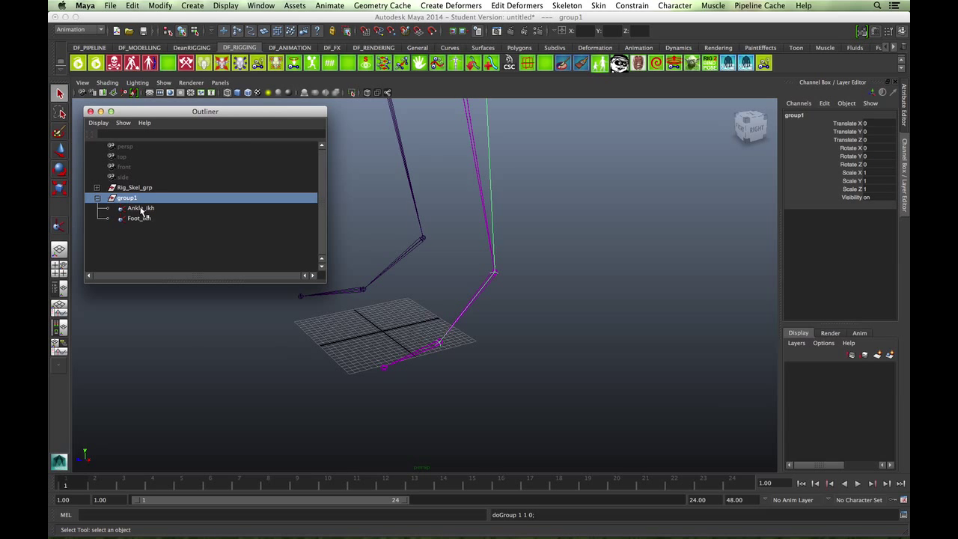
double_click(140, 198)
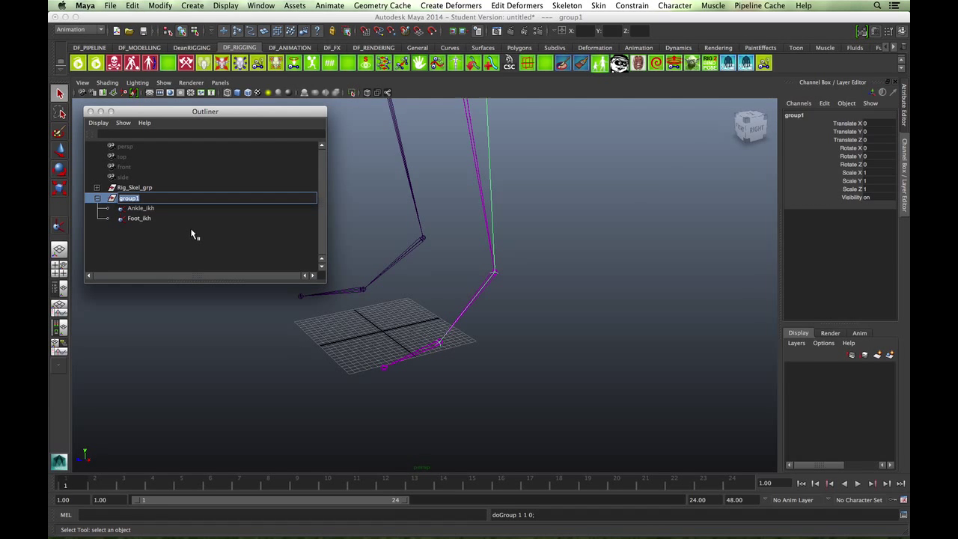
type("LeftFootIK")
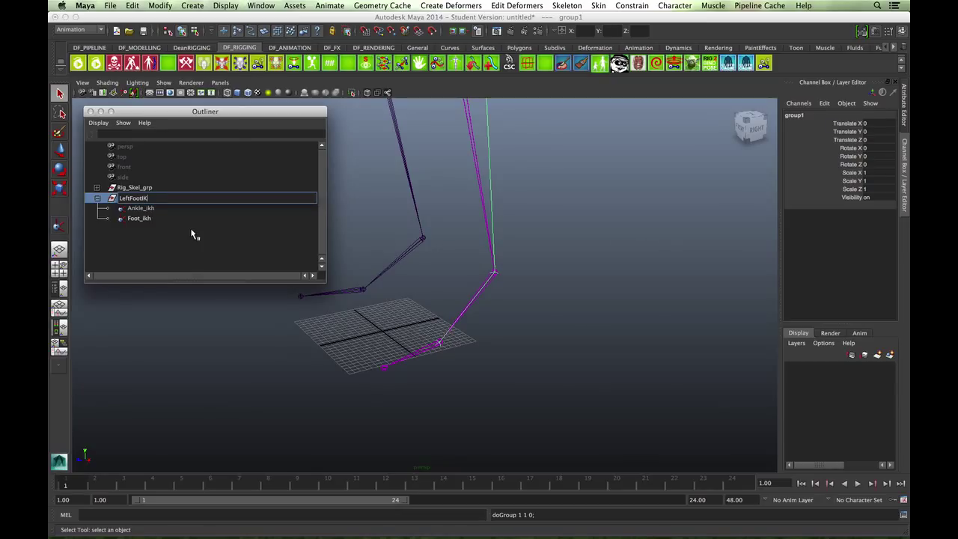
type("rp")
key("Return")
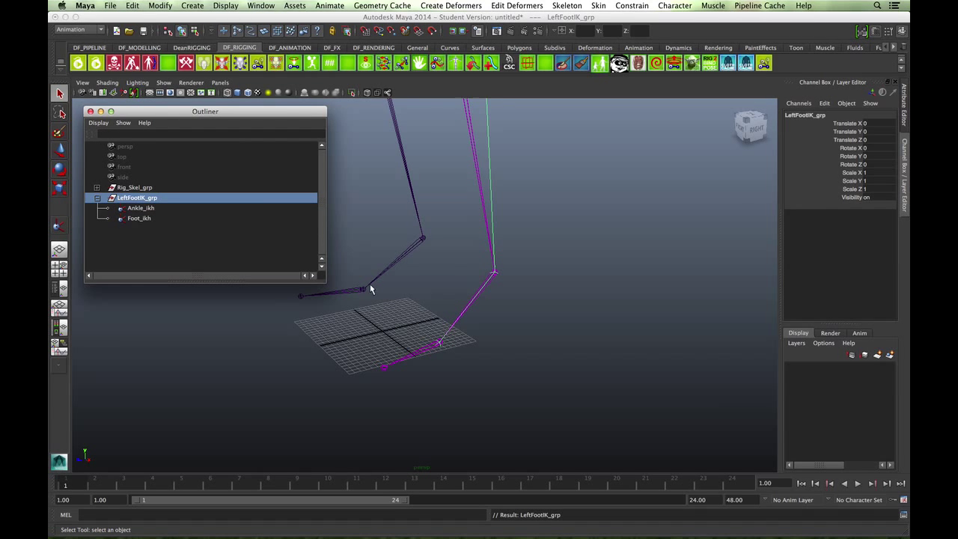
left_click_drag(478, 306, 422, 284, "alt")
- With the Move Tool in pivot-edit mode, drag LeftFootIK_grp's pivot down toward the foot
key("w")
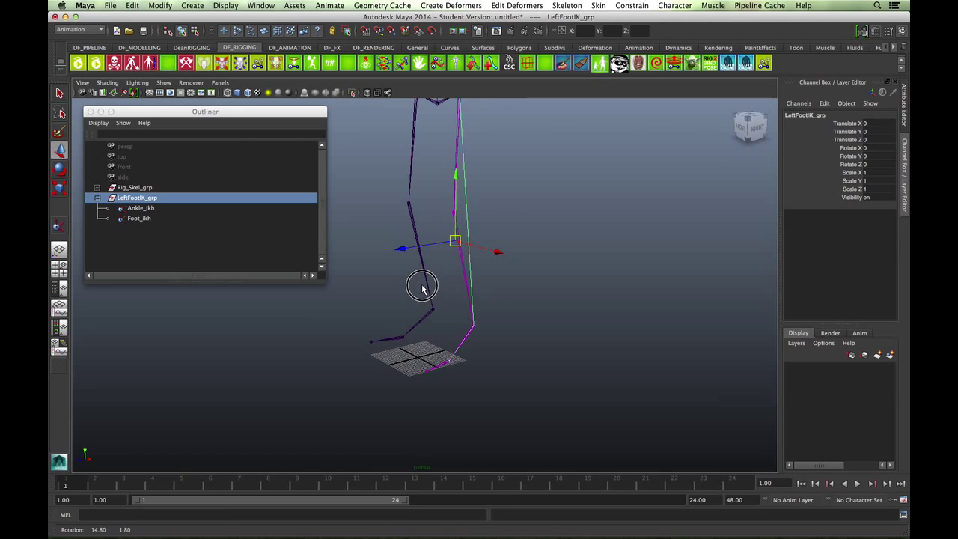
left_click(454, 242)
key("Home")
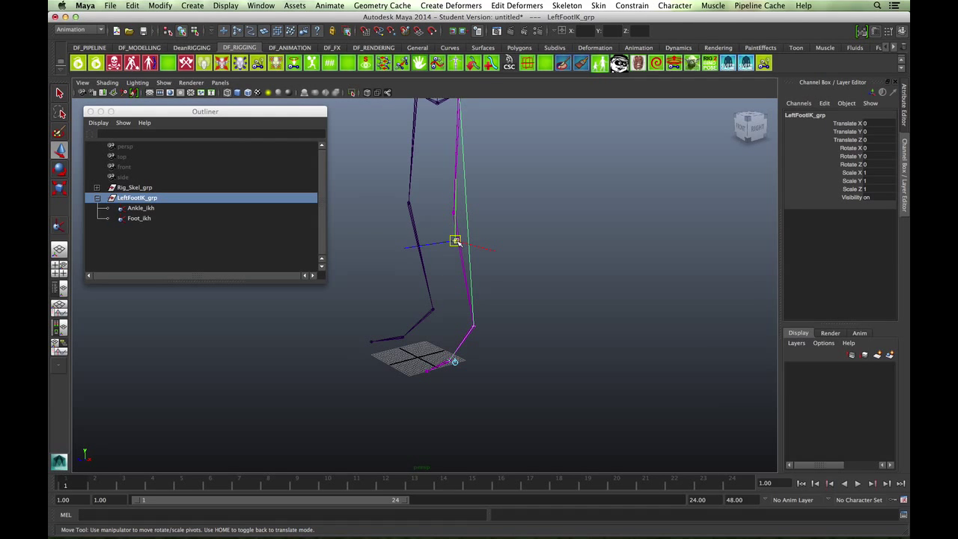
left_click_drag(455, 240, 499, 364)
middle_click_drag(536, 426, 570, 309)
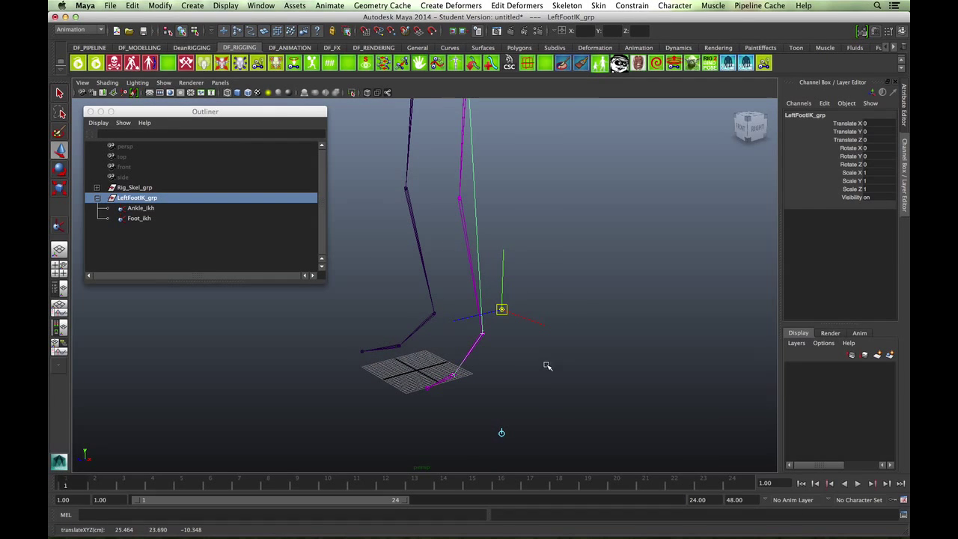
left_click_drag(546, 364, 569, 387, "alt")
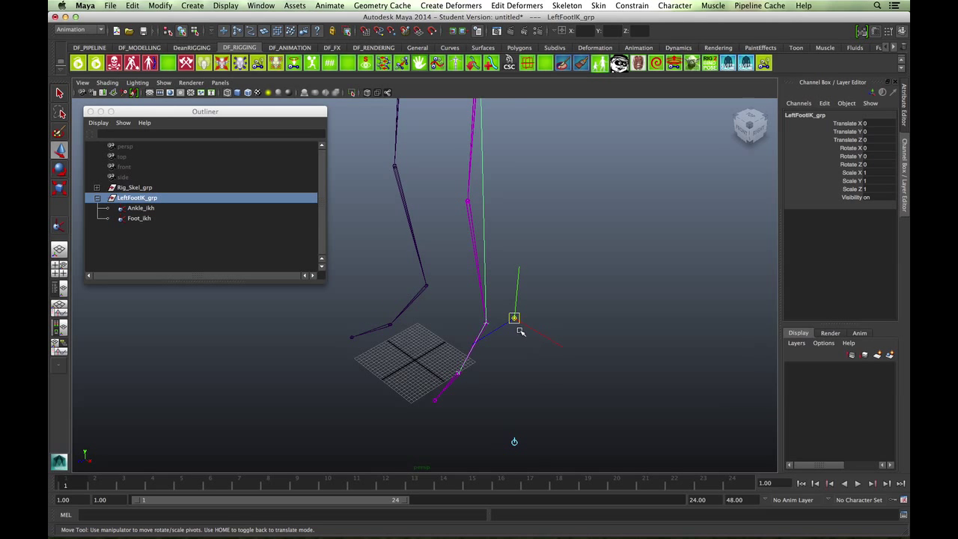
- Settle the pivot at the ball of the left foot near the ground and check it
key("Home")
left_click_drag(514, 318, 470, 369)
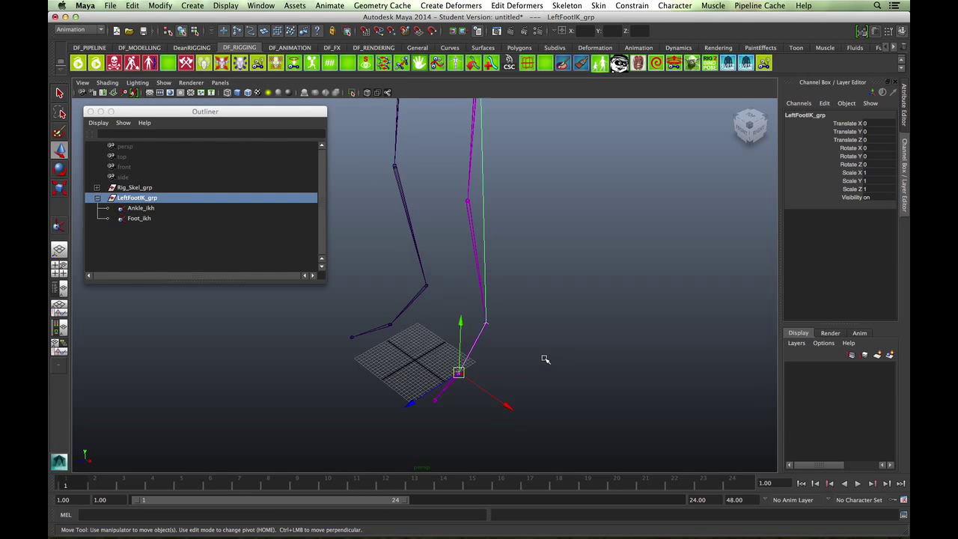
left_click_drag(545, 360, 539, 338, "alt")
middle_click_drag(539, 338, 568, 273, "alt")
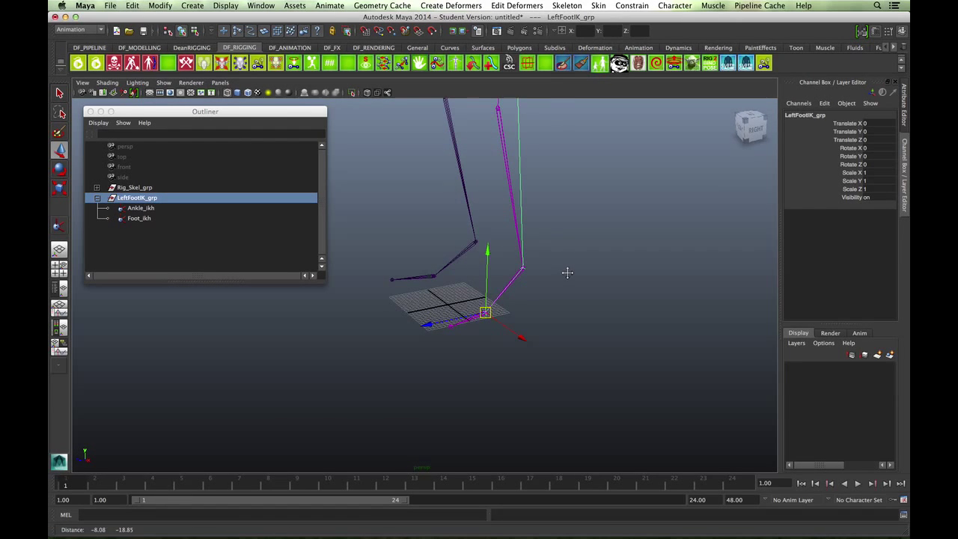
left_click_drag(479, 332, 469, 315, "alt")
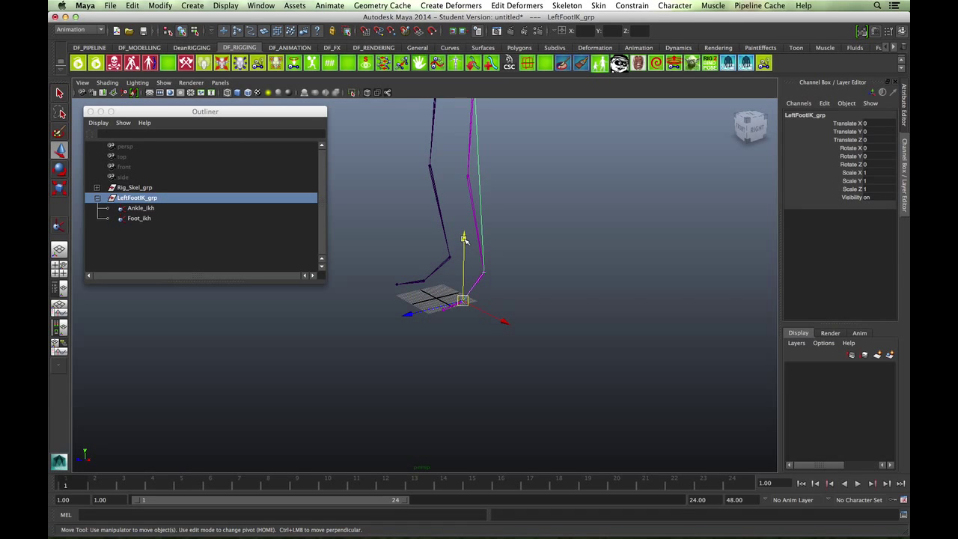
left_click_drag(464, 238, 450, 214)
key("ctrl+z")
scroll(453, 234, "down", 3)
key("ctrl+z")
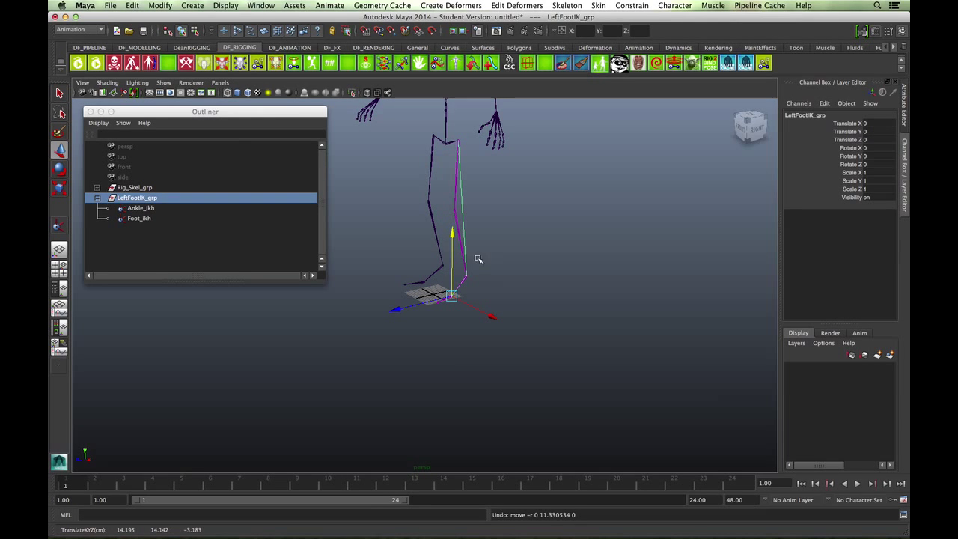
key("e")
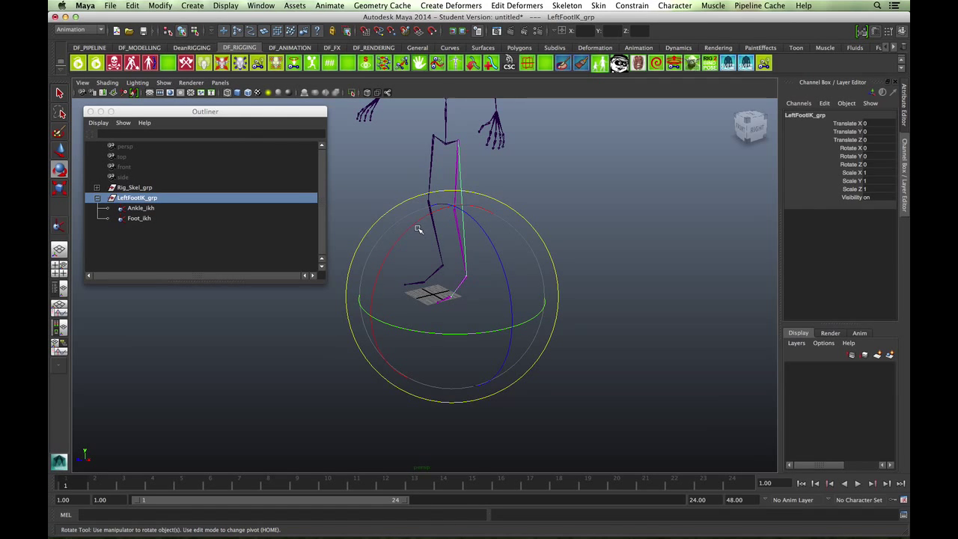
mouse_move(413, 226)
left_mouse_down()
mouse_move(387, 248)
mouse_move(431, 221)
mouse_move(360, 240)
mouse_move(402, 227)
left_mouse_up()
key("ctrl+z")
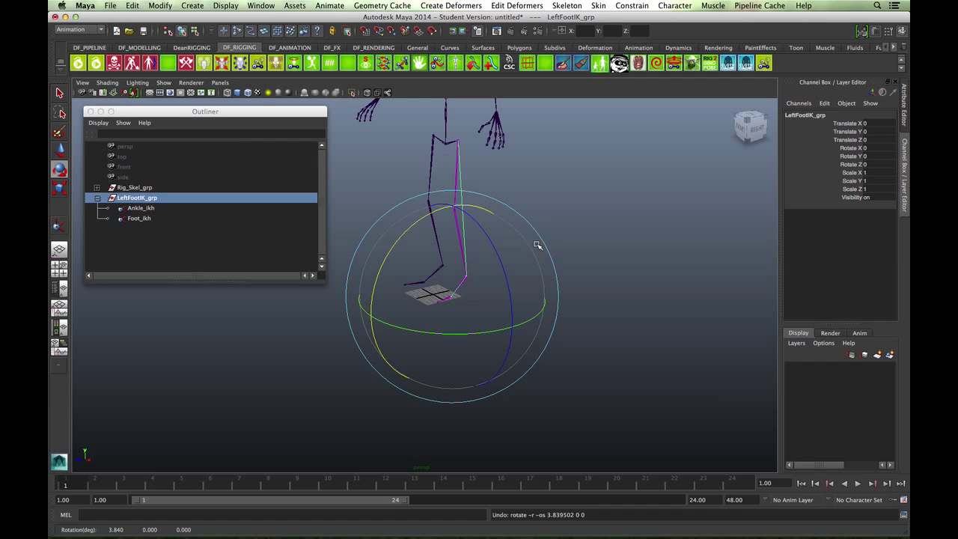
left_click_drag(543, 304, 578, 304, "alt")
left_click_drag(483, 326, 536, 252, "alt")
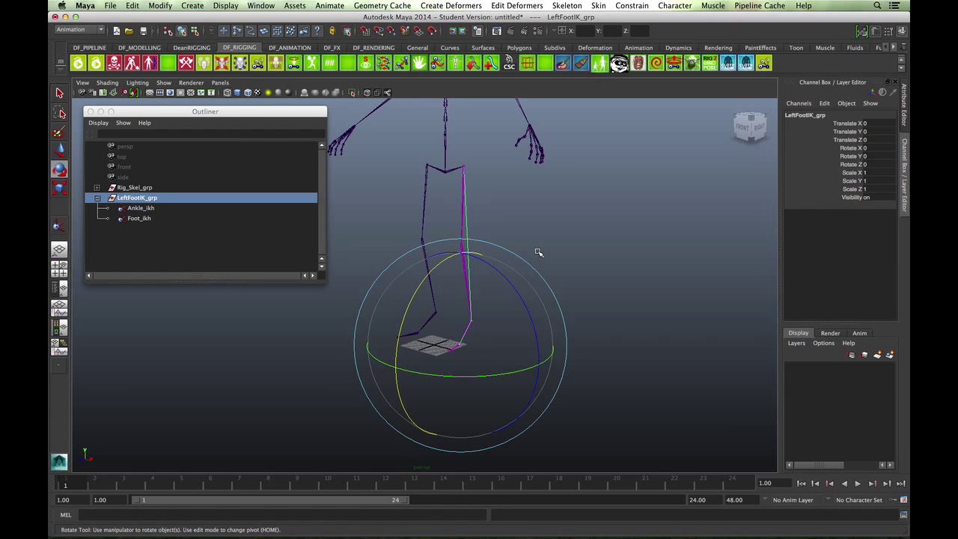